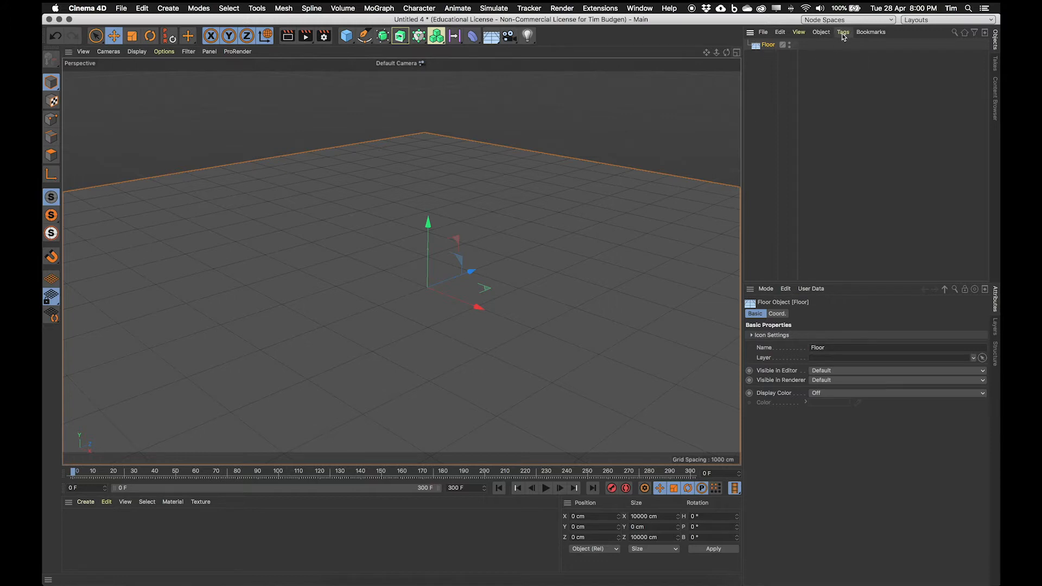
# - Add a Collider Body simulation tag to the Floor object
pyautogui.click(843, 33)
pyautogui.moveTo(880, 156)
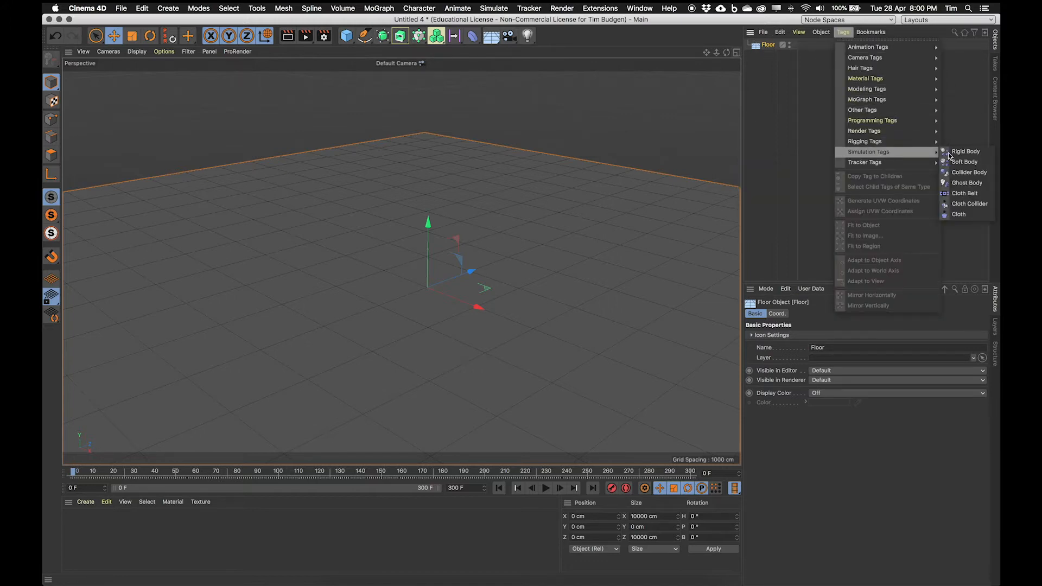
pyautogui.click(968, 172)
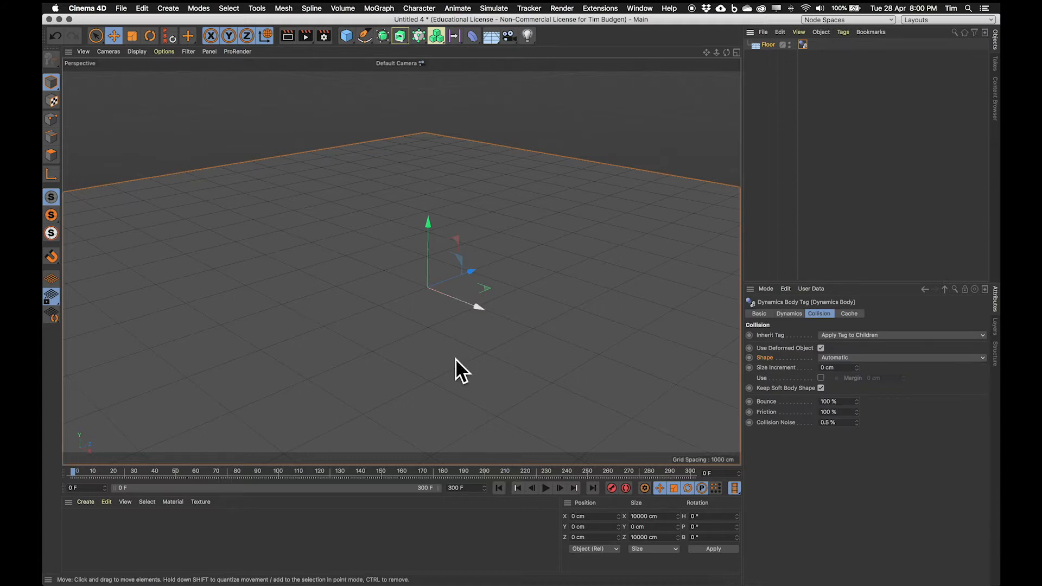
# - Create a cube primitive and raise it to about 114 cm in Y so it sits just above the floor
pyautogui.click(169, 8)
pyautogui.moveTo(224, 48)
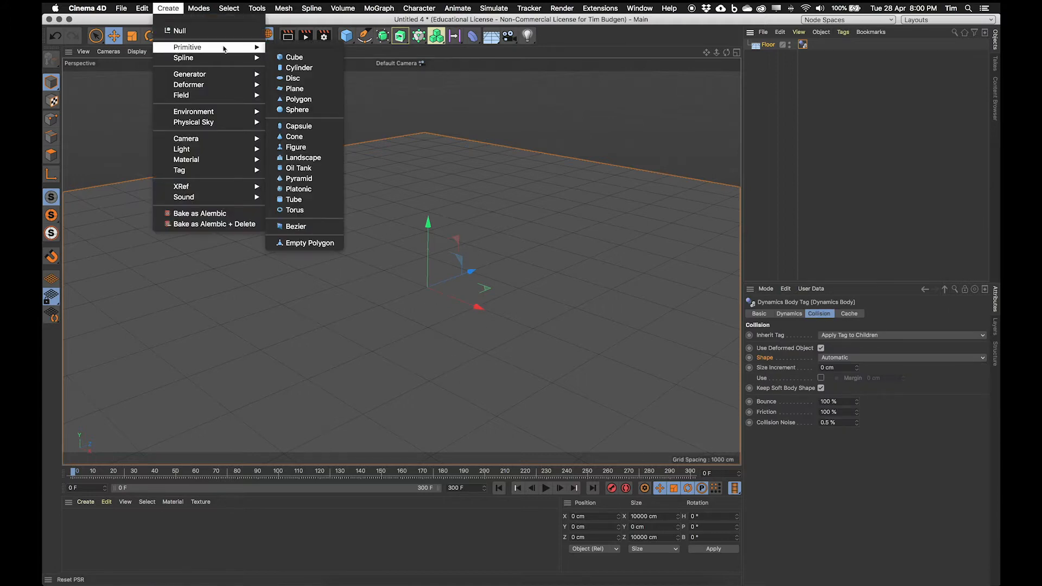
pyautogui.click(292, 57)
pyautogui.moveTo(428, 224); pyautogui.dragTo(430, 211)
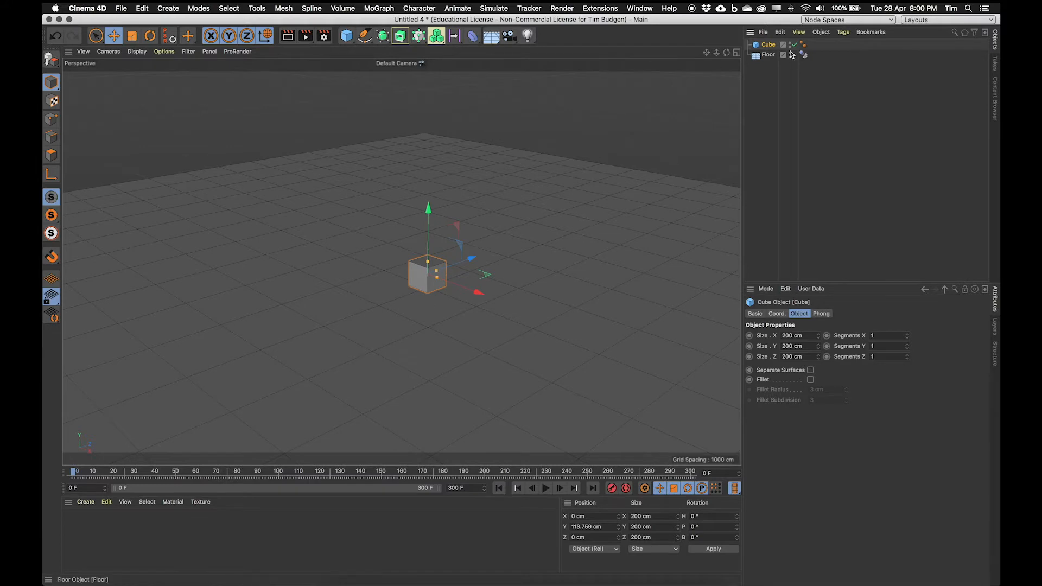
# - Add a dynamics body simulation tag to the cube
pyautogui.click(843, 33)
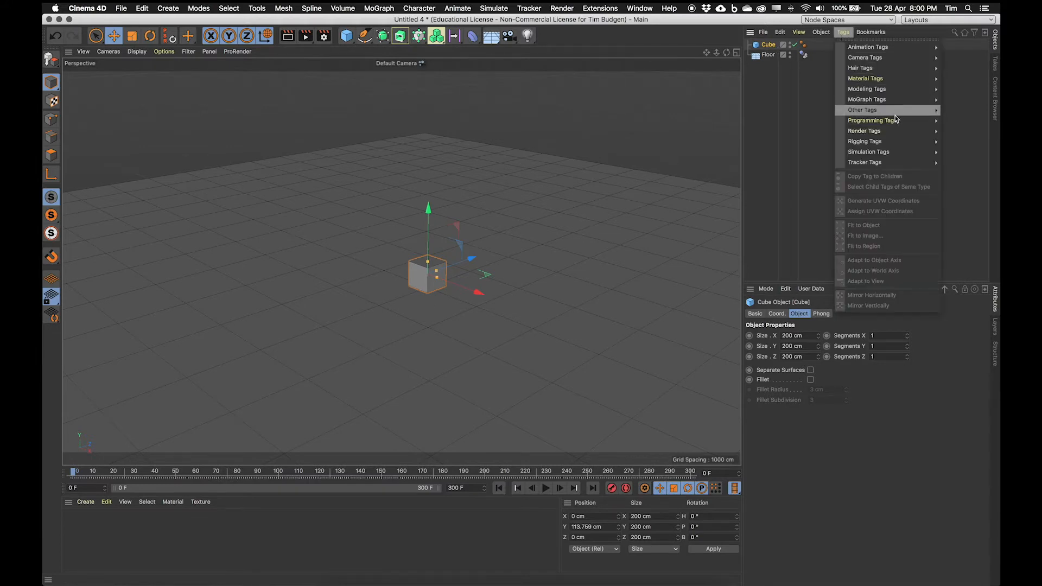
pyautogui.moveTo(892, 154)
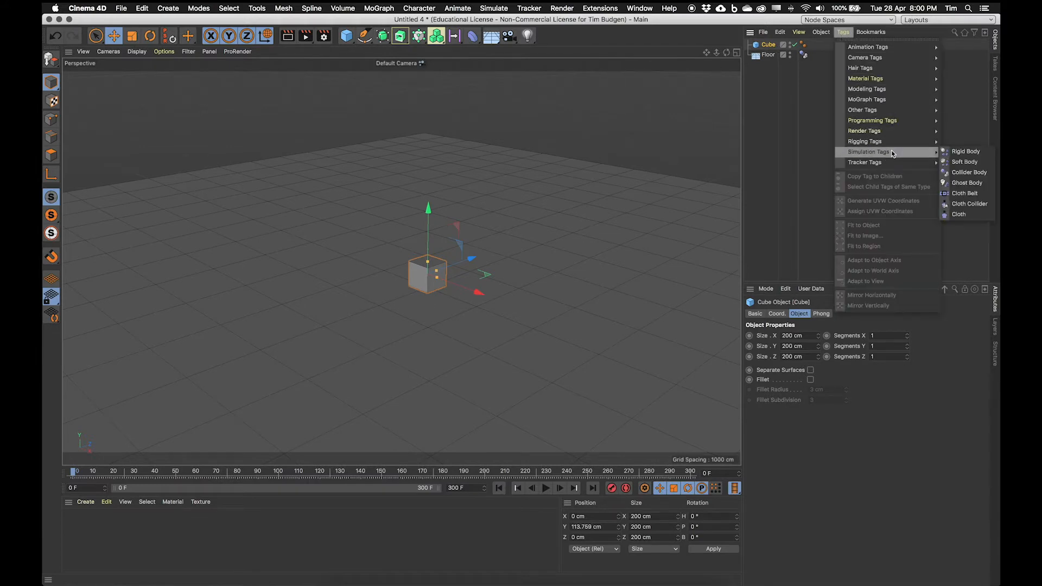
pyautogui.click(962, 161)
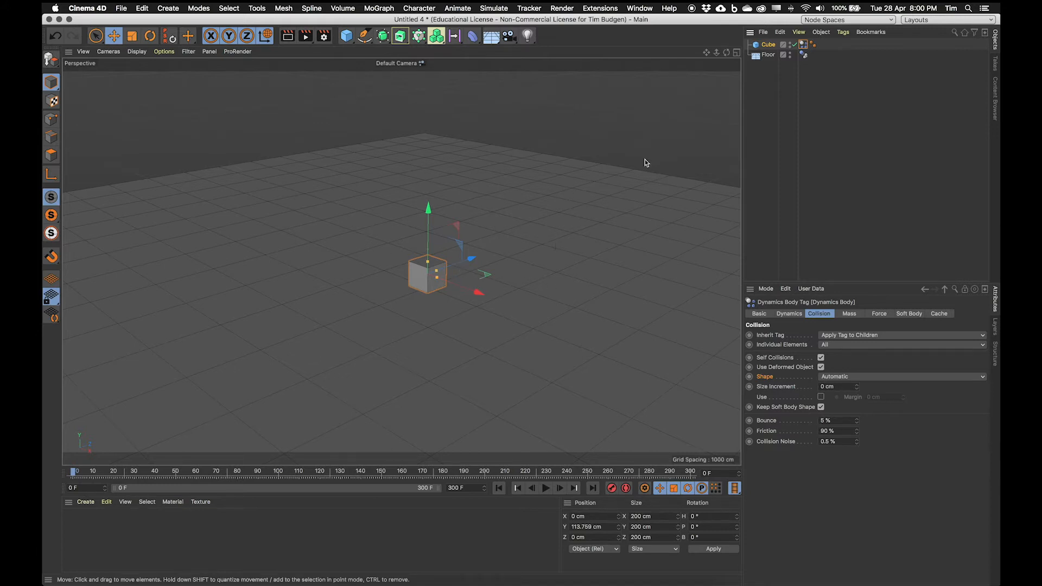
# - Duplicate the tagged cube three times, making four cubes that carry the same dynamics tag
pyautogui.click(770, 45)
pyautogui.press('super+v')
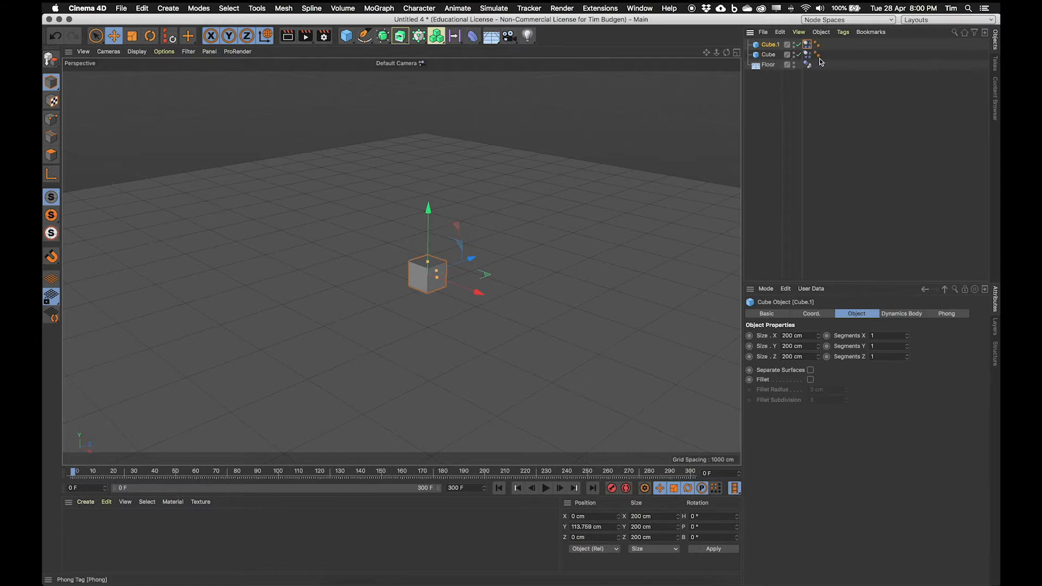
pyautogui.click(807, 54)
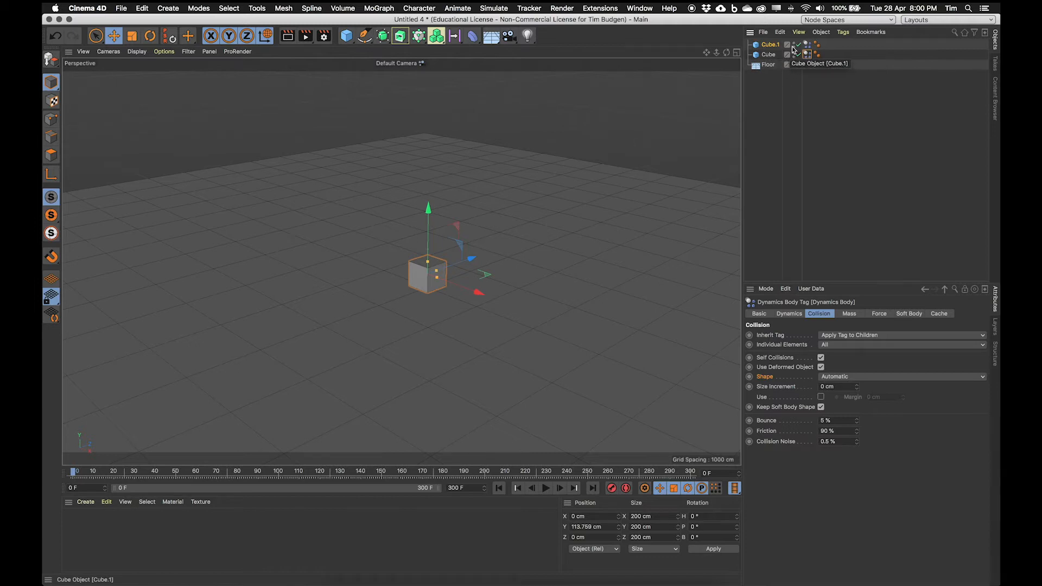
pyautogui.click(778, 47)
pyautogui.press('super+v')
pyautogui.press('super+v')
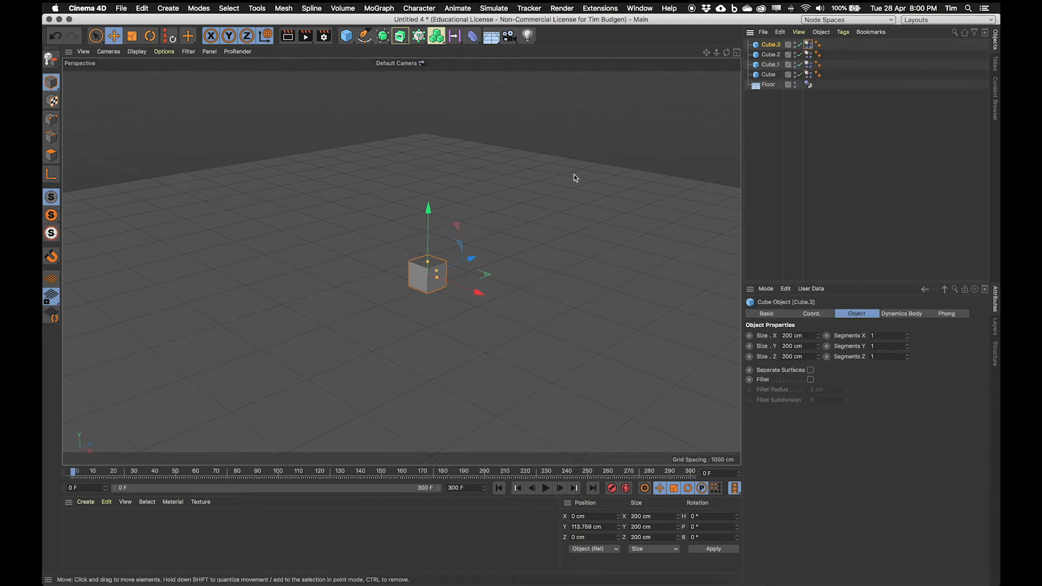
# - Move the overlapping cubes apart along the floor into a loose square arrangement
pyautogui.moveTo(485, 277); pyautogui.dragTo(559, 274)
pyautogui.click(441, 279)
pyautogui.moveTo(482, 283); pyautogui.dragTo(543, 302)
pyautogui.press('super+z')
pyautogui.press('super+z')
pyautogui.click(442, 271)
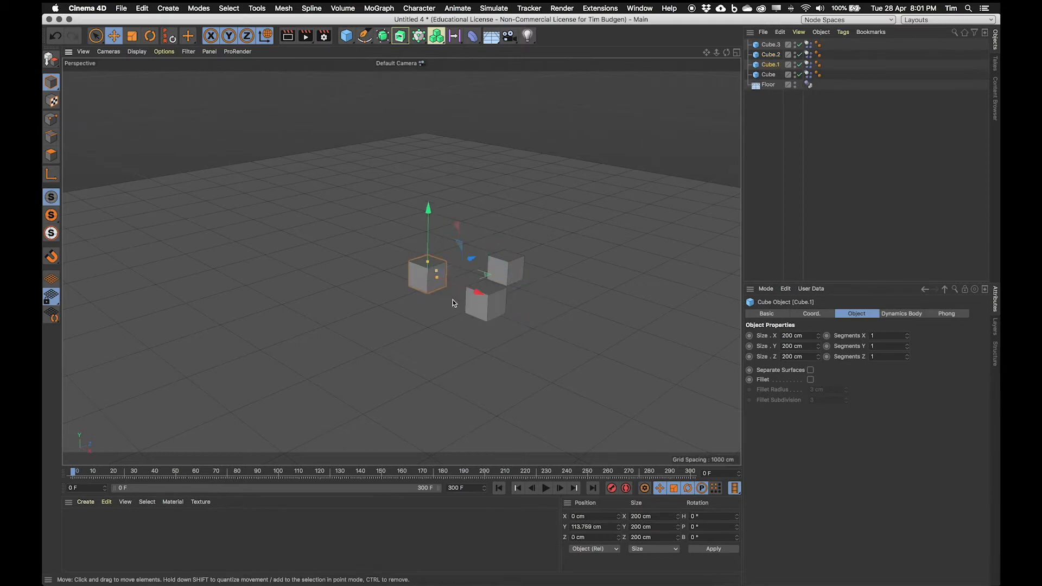
pyautogui.moveTo(478, 275); pyautogui.dragTo(478, 306)
pyautogui.click(439, 276)
# - Create a sphere primitive and place it beside the cubes at about X -290, Y 181, Z -182 cm
pyautogui.click(167, 8)
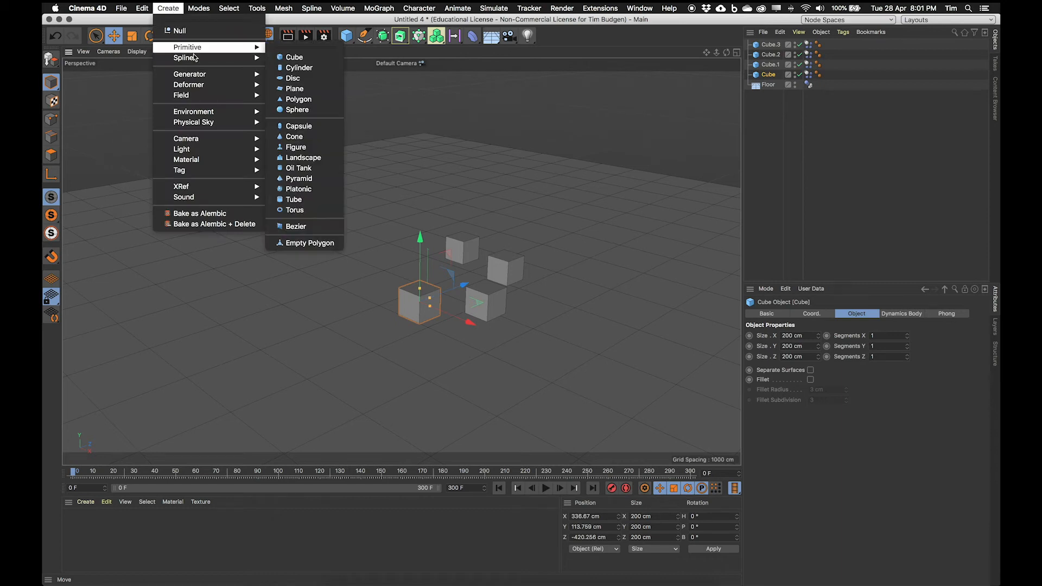
pyautogui.click(297, 109)
pyautogui.moveTo(431, 239); pyautogui.dragTo(431, 201)
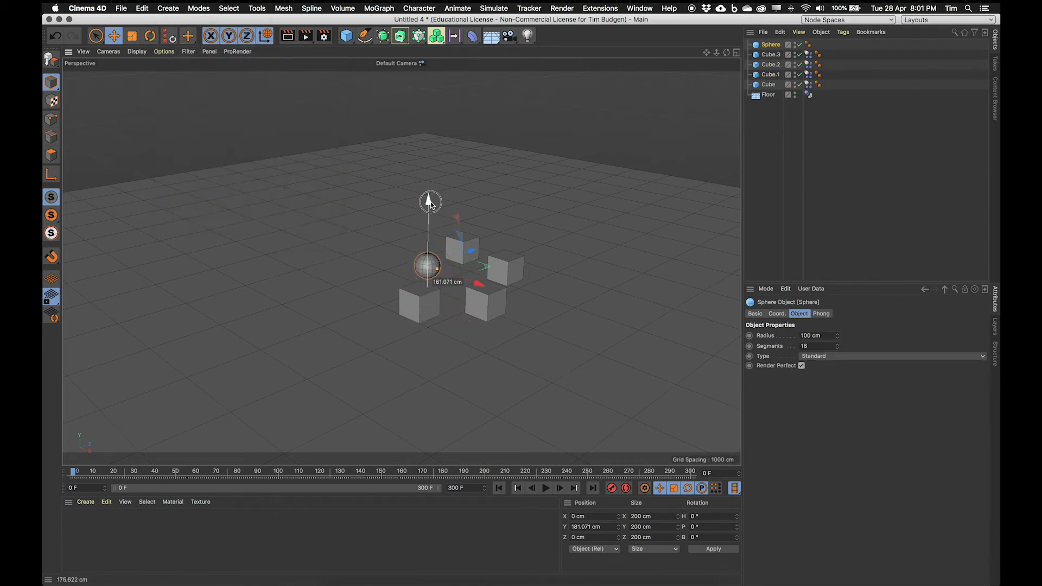
pyautogui.moveTo(492, 268); pyautogui.dragTo(443, 264)
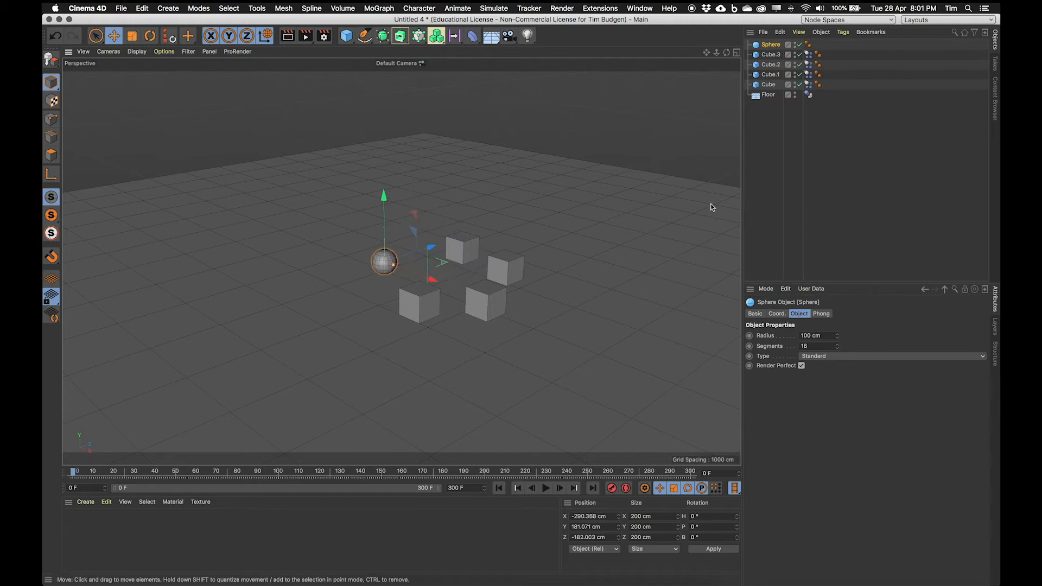
# - Add a Rigid Body simulation tag to the sphere
pyautogui.click(843, 32)
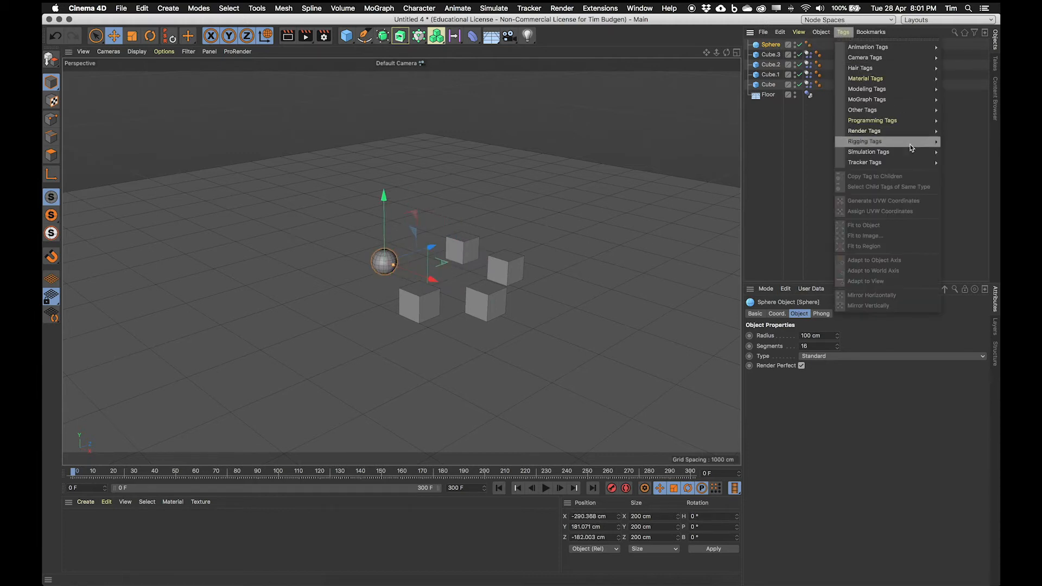
pyautogui.moveTo(911, 143)
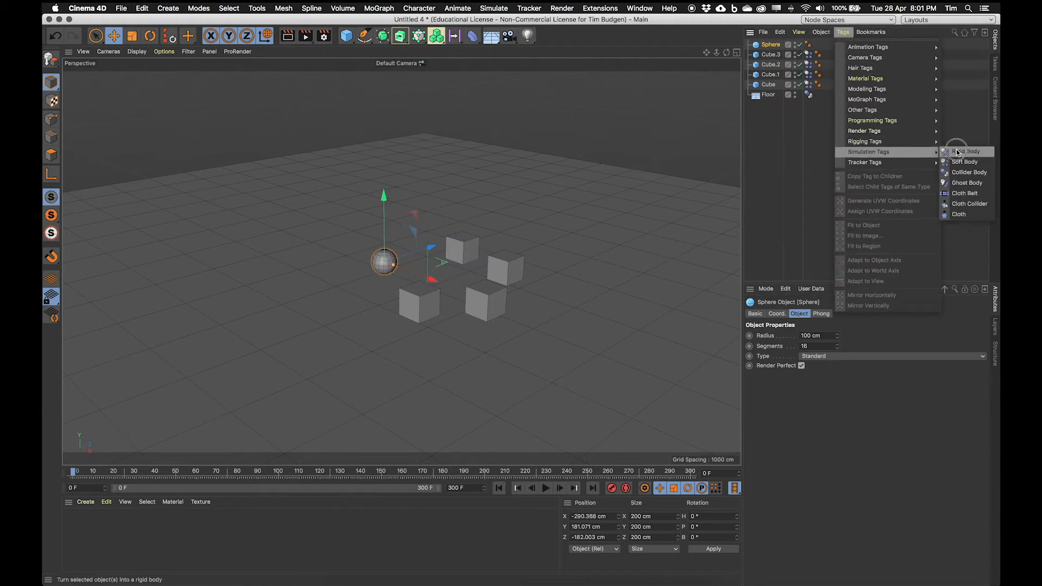
pyautogui.click(956, 153)
# - Enlarge the sphere to about 417 cm in diameter and raise it to about 219 cm in Y
pyautogui.moveTo(383, 191); pyautogui.dragTo(383, 192)
pyautogui.moveTo(395, 267); pyautogui.dragTo(455, 229)
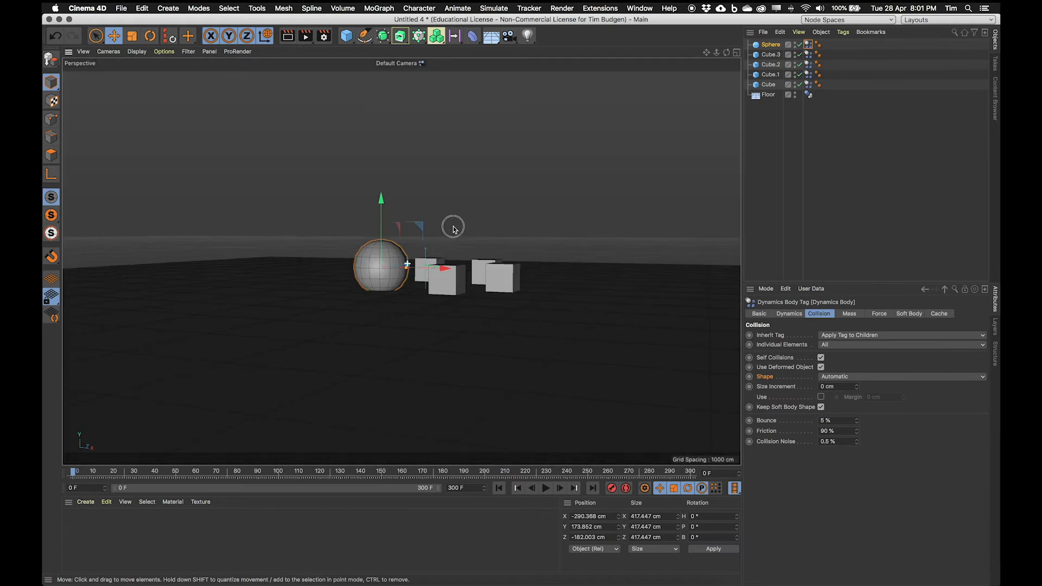
pyautogui.moveTo(382, 212); pyautogui.dragTo(373, 310)
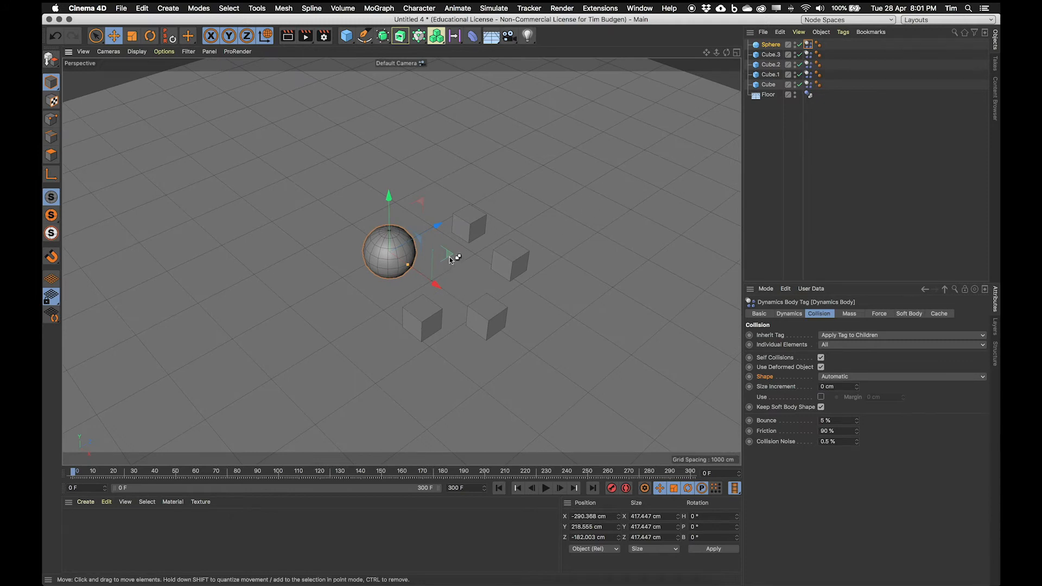
# - Make three copies of the enlarged sphere and spread them among the cubes
pyautogui.keyDown('ctrl'); pyautogui.moveTo(451, 251); pyautogui.dragTo(581, 224); pyautogui.keyUp('ctrl')
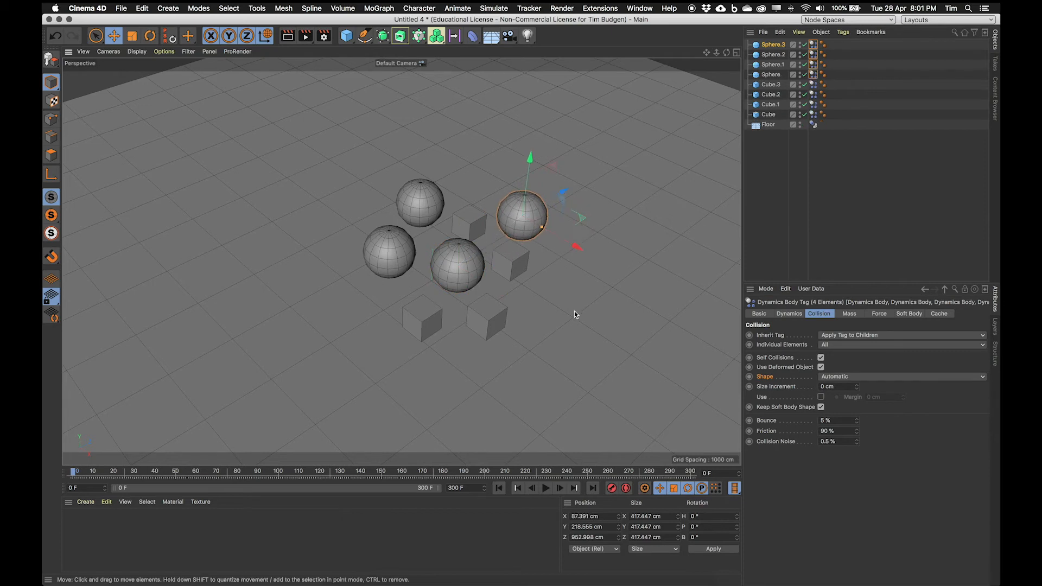
pyautogui.keyDown('alt'); pyautogui.moveTo(457, 331); pyautogui.dragTo(475, 304); pyautogui.keyUp('alt')
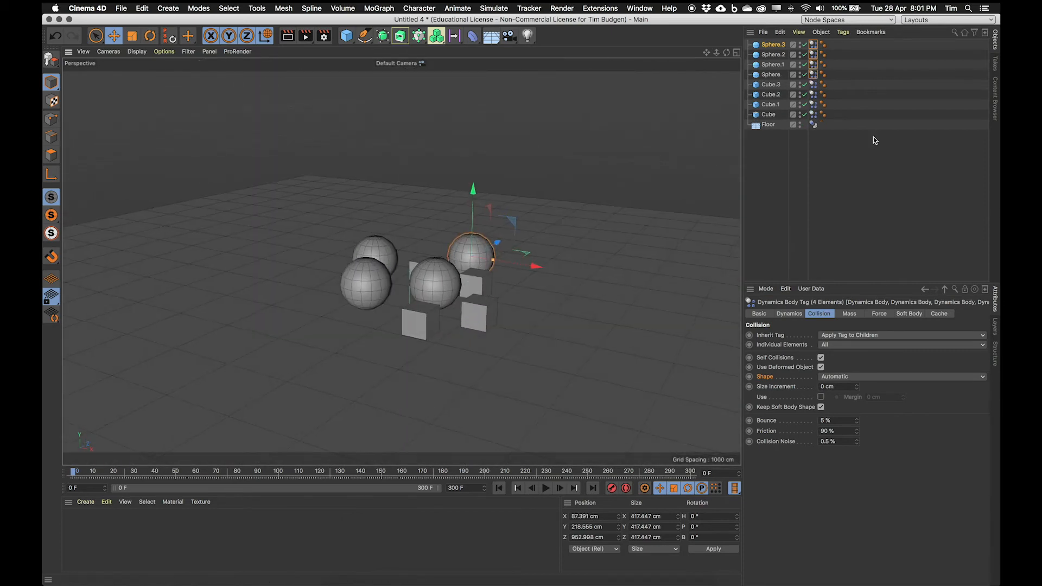
pyautogui.keyDown('alt'); pyautogui.moveTo(401, 332); pyautogui.dragTo(416, 310); pyautogui.keyUp('alt')
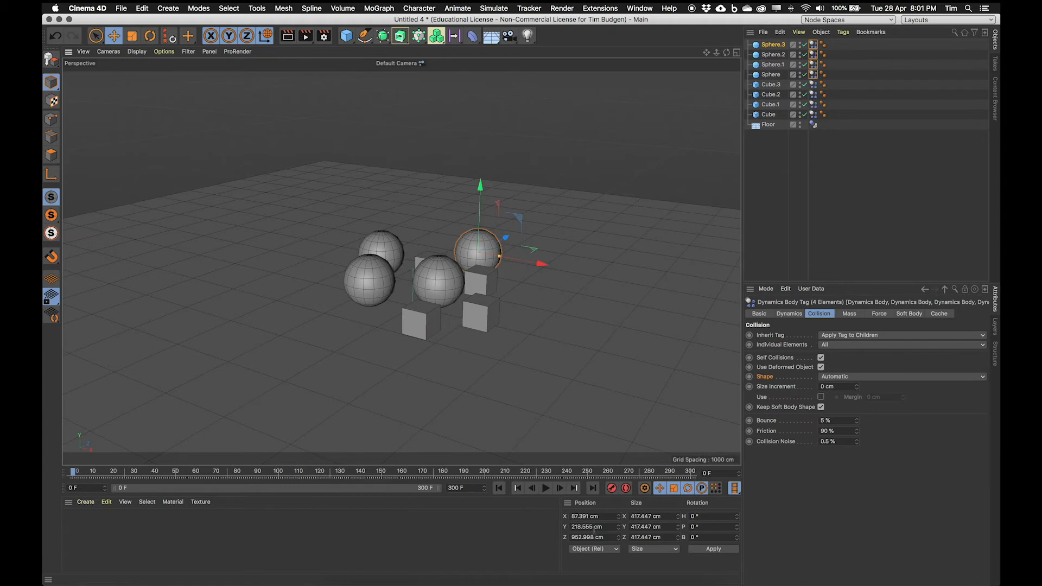
# - Play the simulation to check how the spheres and cubes settle, and return to the first frame
pyautogui.click(545, 488)
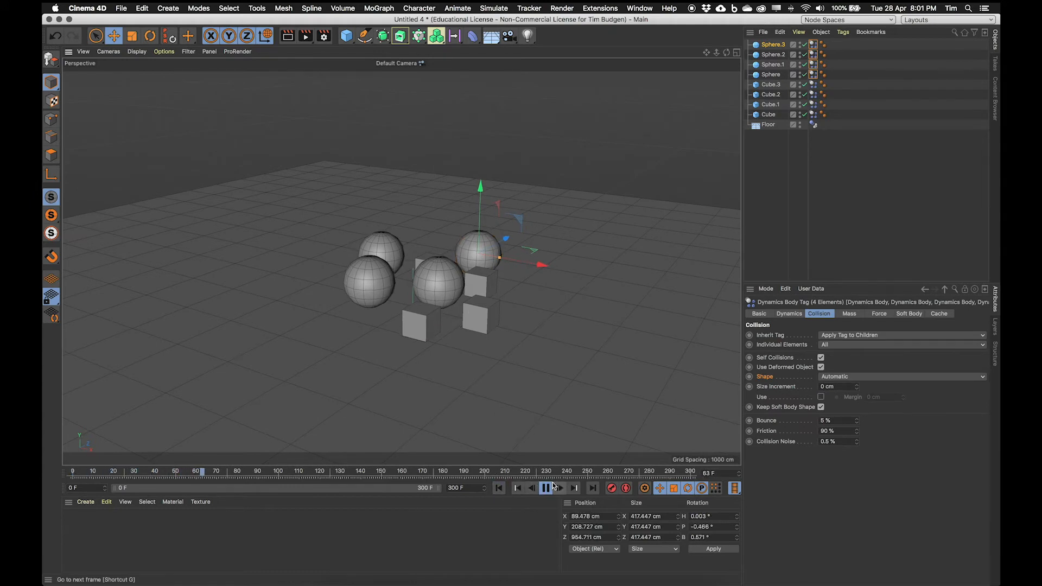
pyautogui.click(545, 488)
pyautogui.click(499, 488)
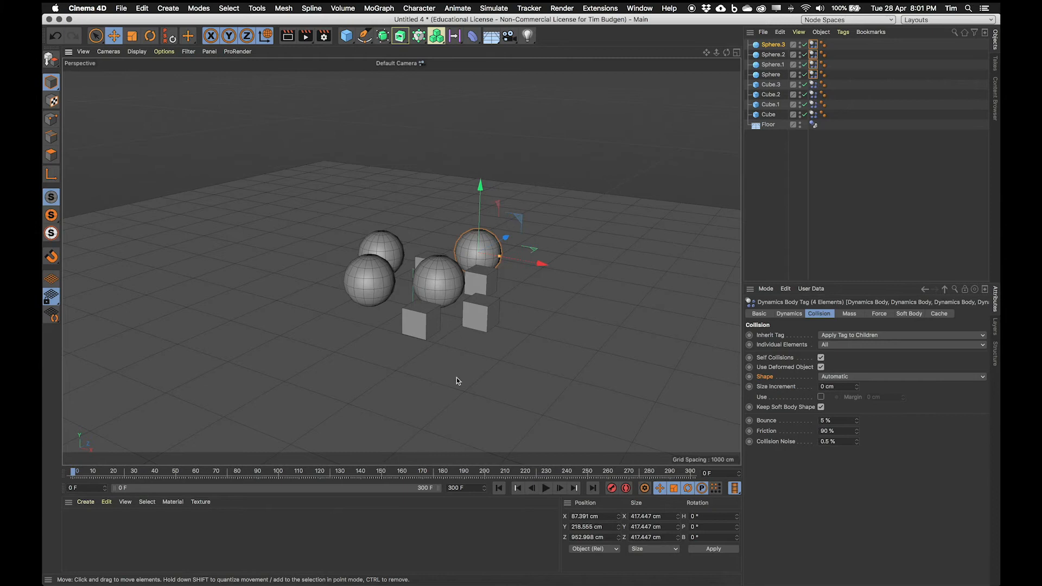
# - Create a cylinder primitive and move it away from the spheres to about X -1347, Y 238 cm
pyautogui.keyDown('alt'); pyautogui.moveTo(417, 300); pyautogui.dragTo(488, 282); pyautogui.keyUp('alt')
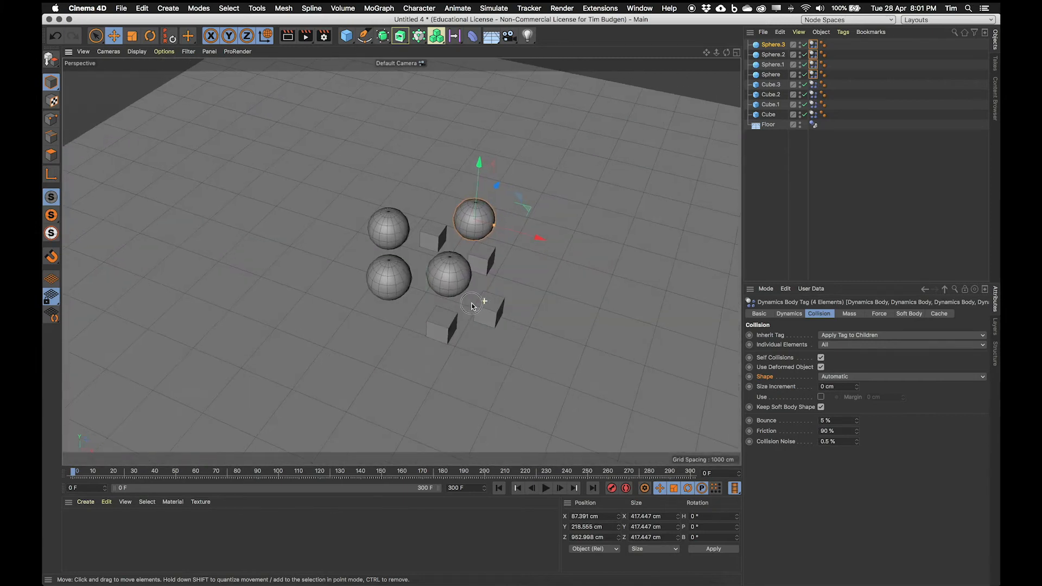
pyautogui.click(164, 10)
pyautogui.moveTo(173, 47)
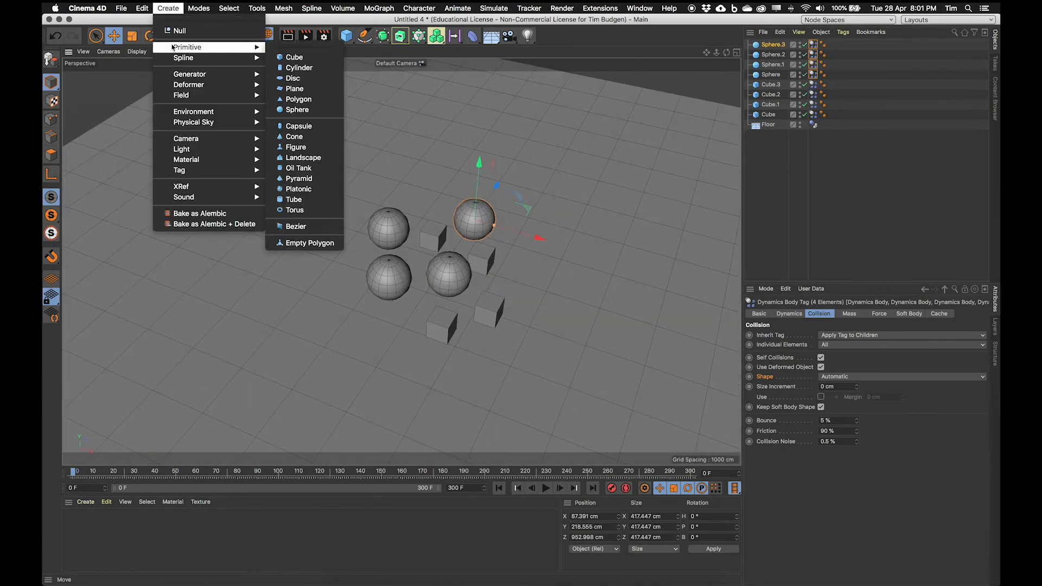
pyautogui.click(299, 67)
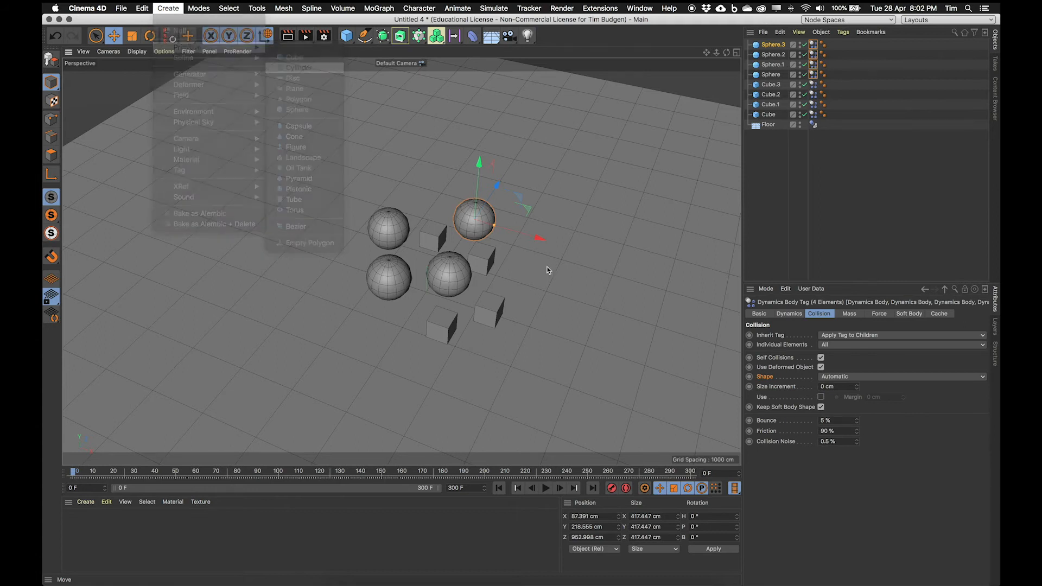
pyautogui.keyDown('alt'); pyautogui.moveTo(477, 269); pyautogui.dragTo(443, 202); pyautogui.keyUp('alt')
pyautogui.moveTo(495, 270); pyautogui.dragTo(335, 297)
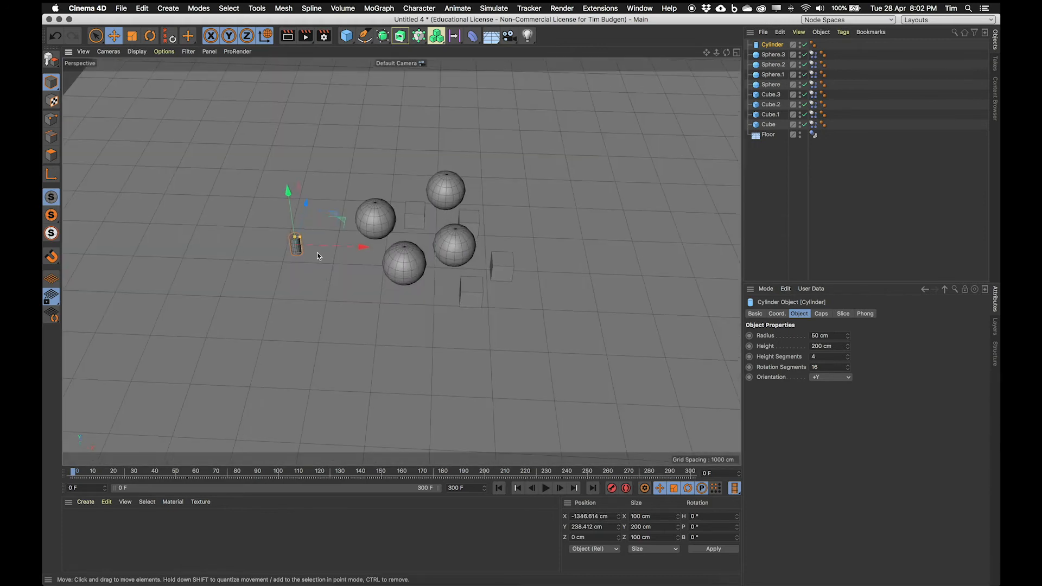
# - Widen the cylinder to a radius of about 507 cm and lower it to about 198 cm in Y
pyautogui.moveTo(301, 238); pyautogui.dragTo(360, 188)
pyautogui.moveTo(297, 173); pyautogui.dragTo(296, 176)
pyautogui.keyDown('alt'); pyautogui.moveTo(339, 217); pyautogui.dragTo(314, 333); pyautogui.keyUp('alt')
pyautogui.keyDown('alt'); pyautogui.moveTo(369, 300); pyautogui.dragTo(316, 244); pyautogui.keyUp('alt')
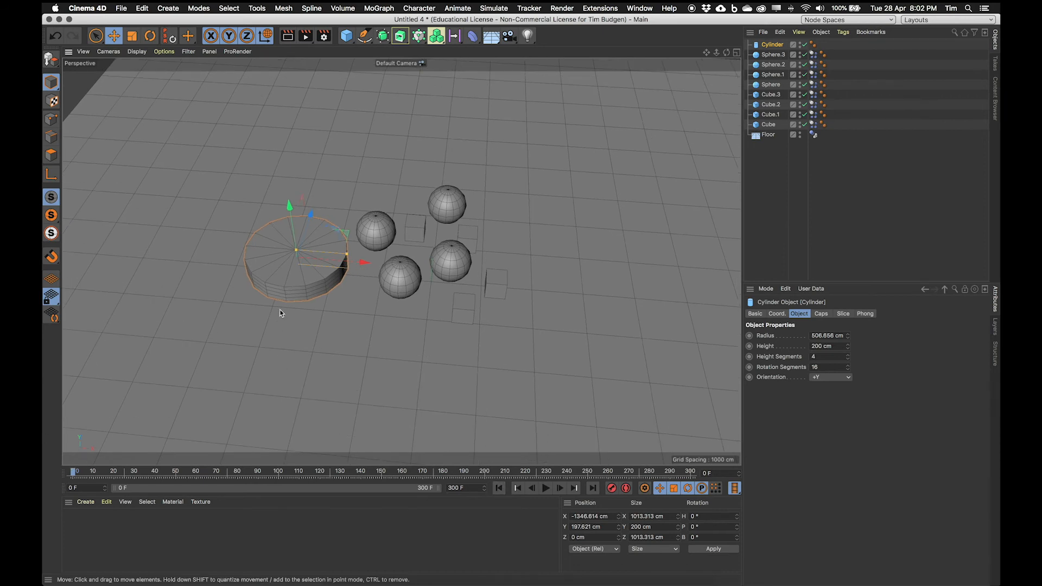
# - Keyframe the cylinder's position at frame 0, frame 50 (about X -36, Z 1194 cm) and frame 100 (about X 329, Z -527 cm)
pyautogui.keyDown('alt'); pyautogui.moveTo(303, 261); pyautogui.dragTo(305, 254); pyautogui.keyUp('alt')
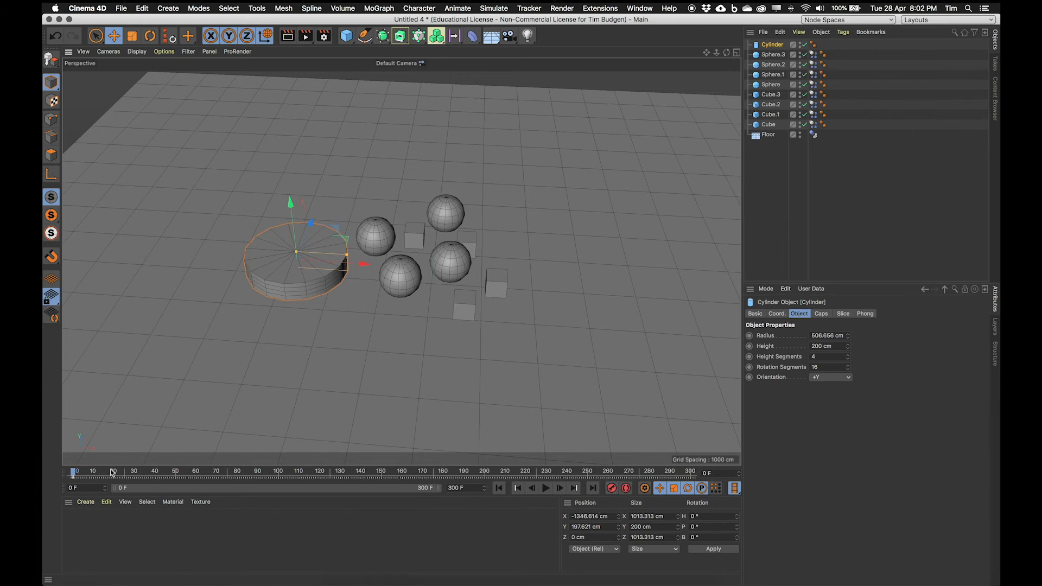
pyautogui.moveTo(110, 473); pyautogui.dragTo(150, 476)
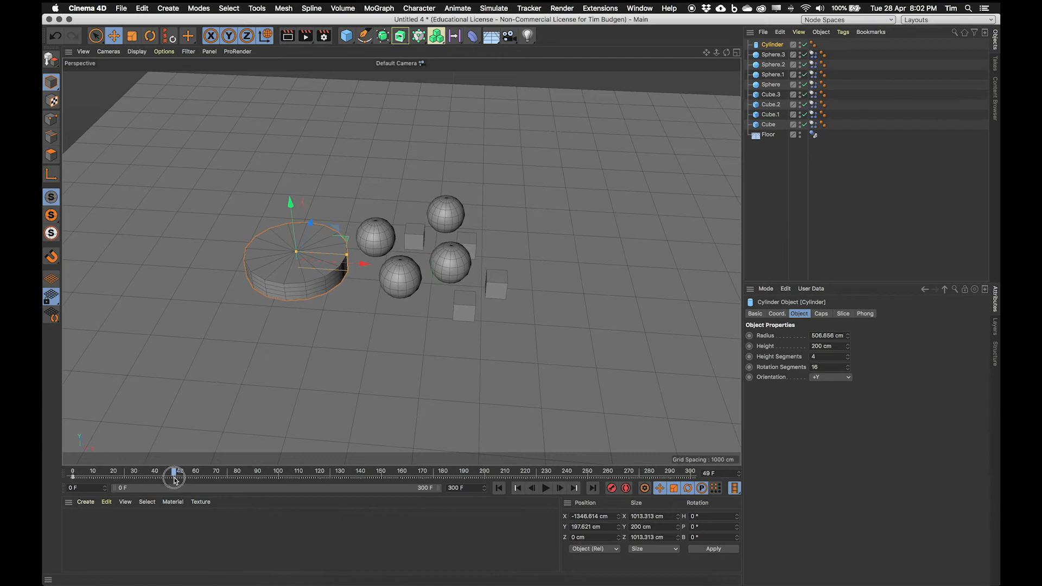
pyautogui.moveTo(349, 242); pyautogui.dragTo(481, 186)
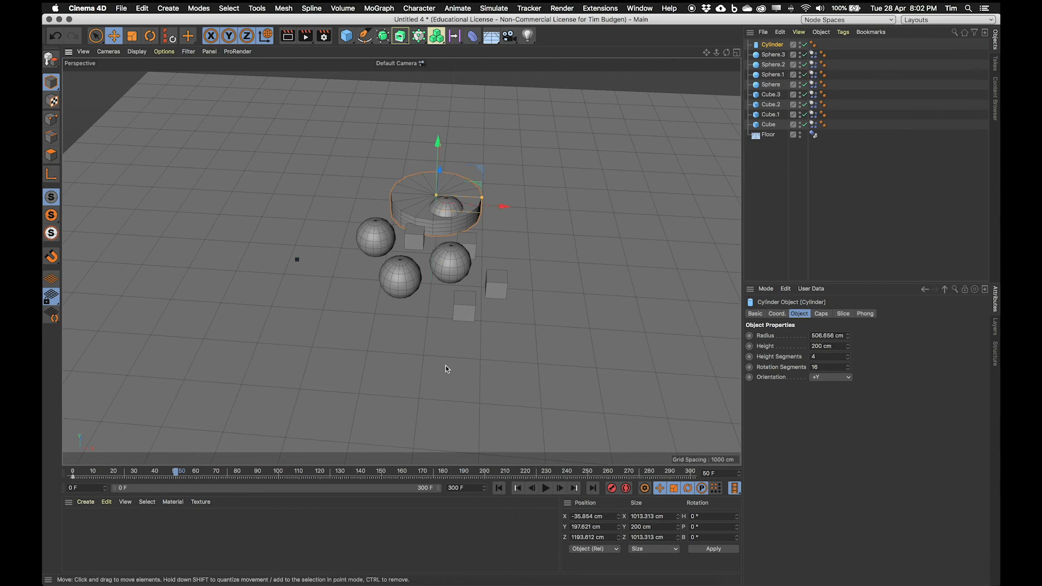
pyautogui.click(612, 489)
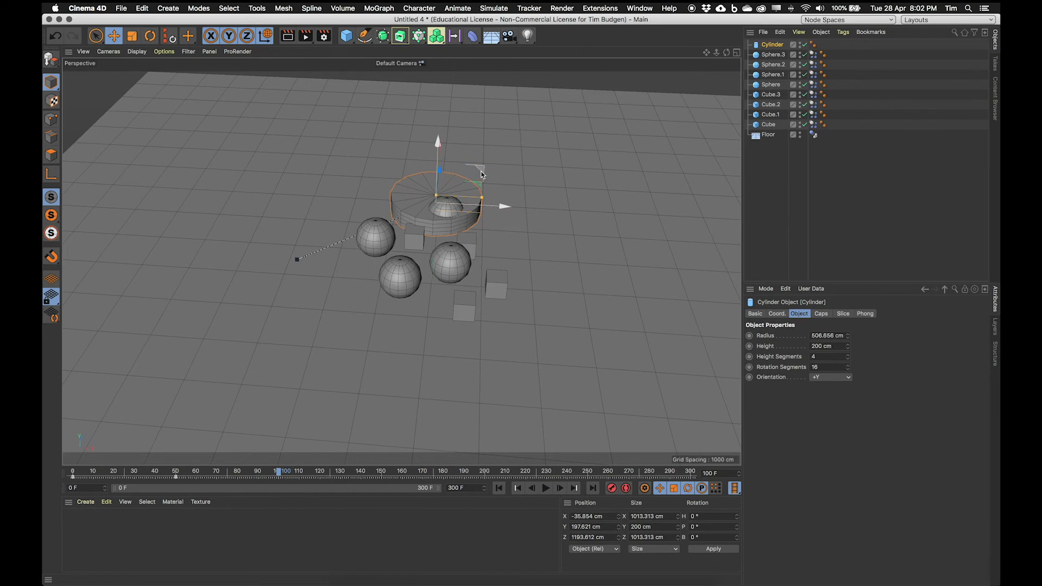
pyautogui.keyDown('alt'); pyautogui.moveTo(481, 172); pyautogui.dragTo(470, 284); pyautogui.keyUp('alt')
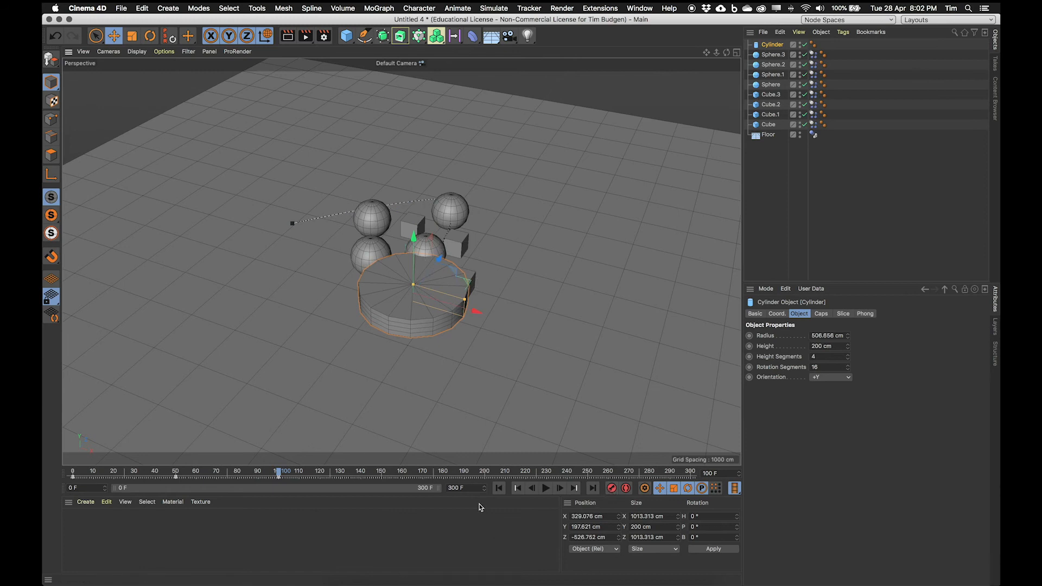
# - Play the animation from the first frame to check the cylinder's keyframed path, and rewind to frame 0
pyautogui.click(498, 488)
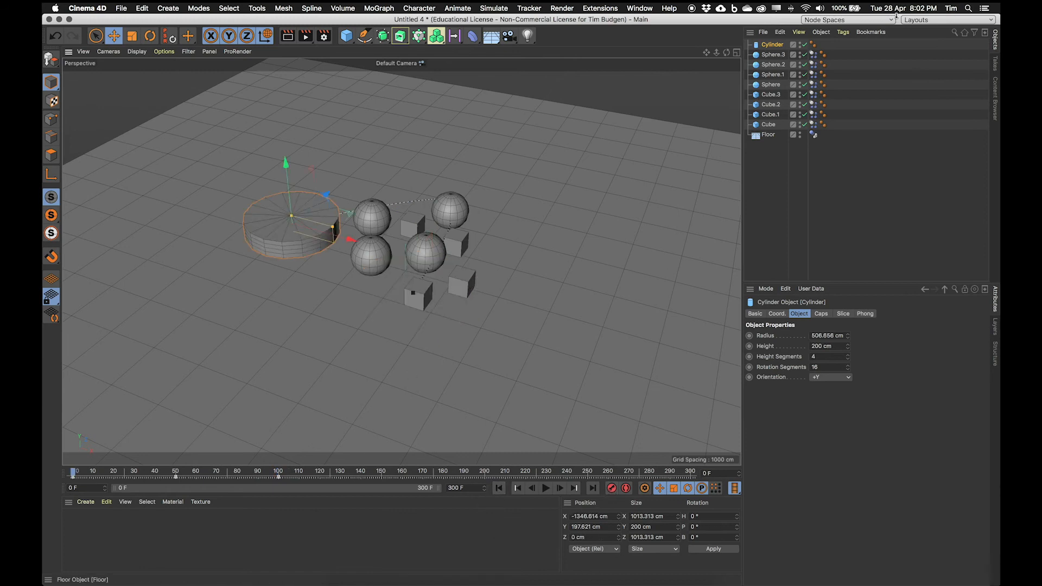
pyautogui.click(546, 489)
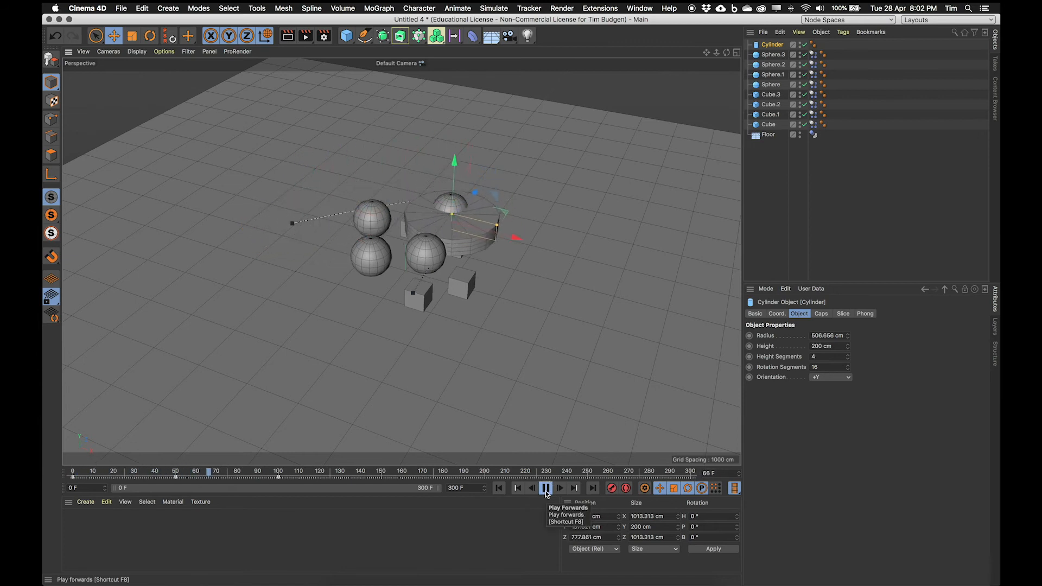
pyautogui.click(546, 488)
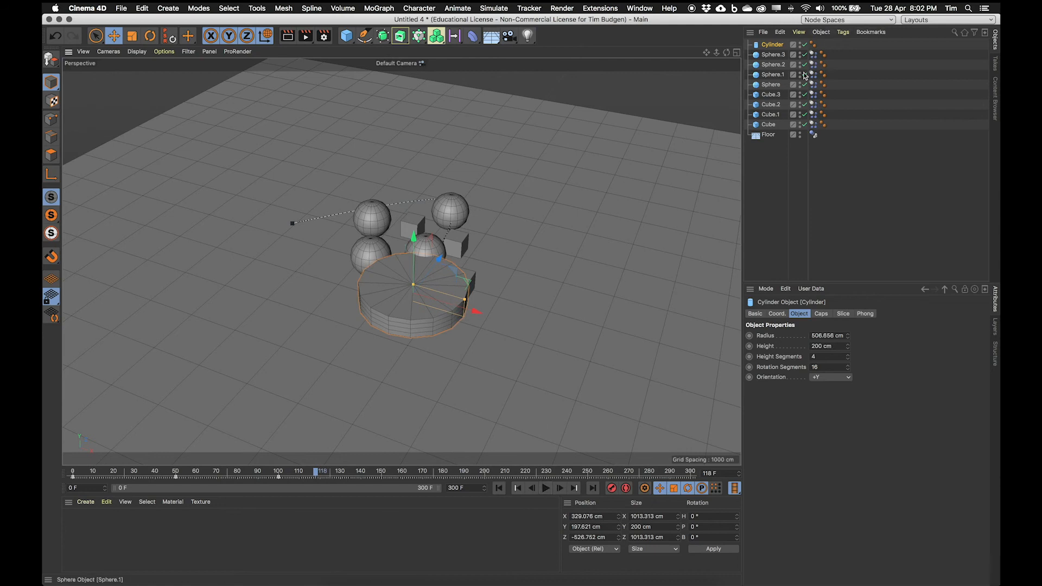
pyautogui.click(497, 489)
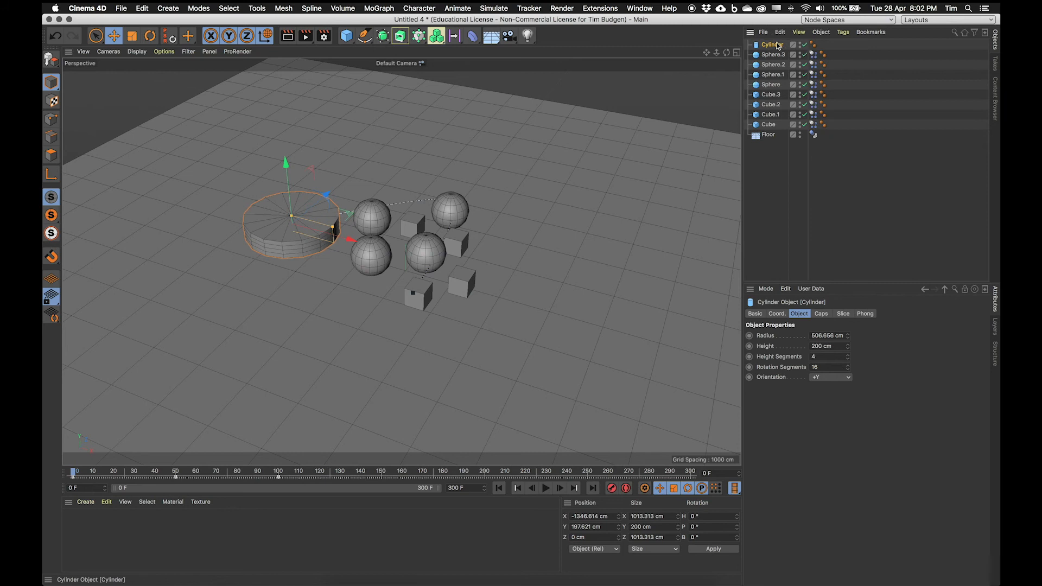
# - Add a Collider Body simulation tag to the animated cylinder
pyautogui.click(849, 32)
pyautogui.moveTo(883, 153)
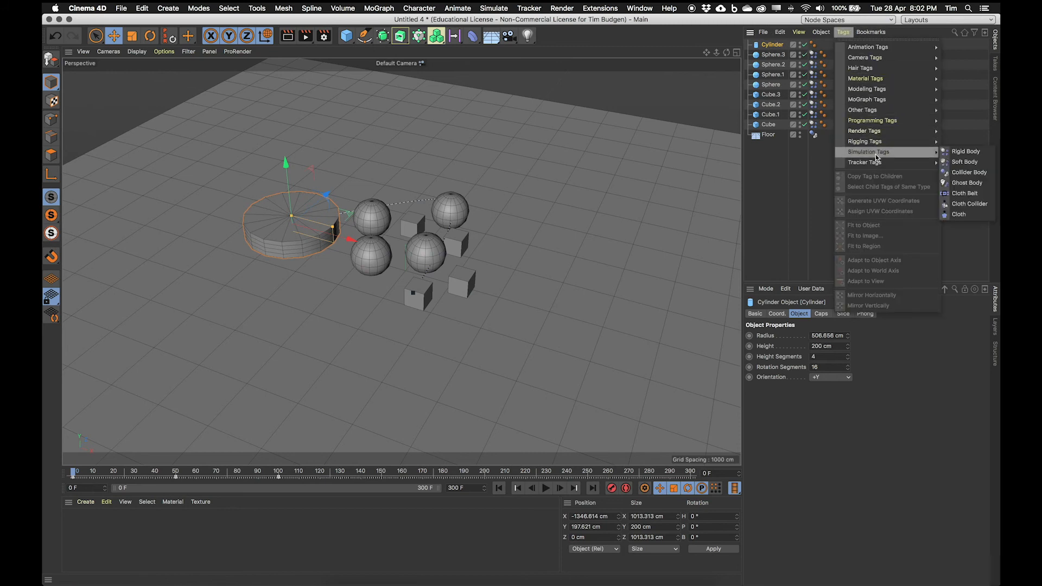
pyautogui.click(969, 173)
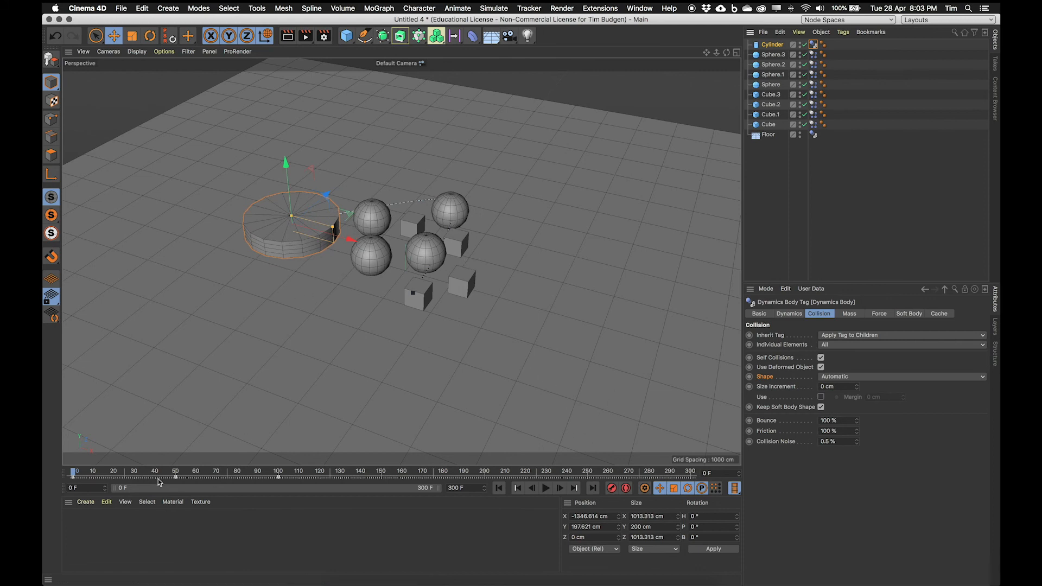
# - Play the simulation from the first frame to check the moving cylinder's collisions with the spheres and cubes
pyautogui.click(498, 488)
pyautogui.click(544, 488)
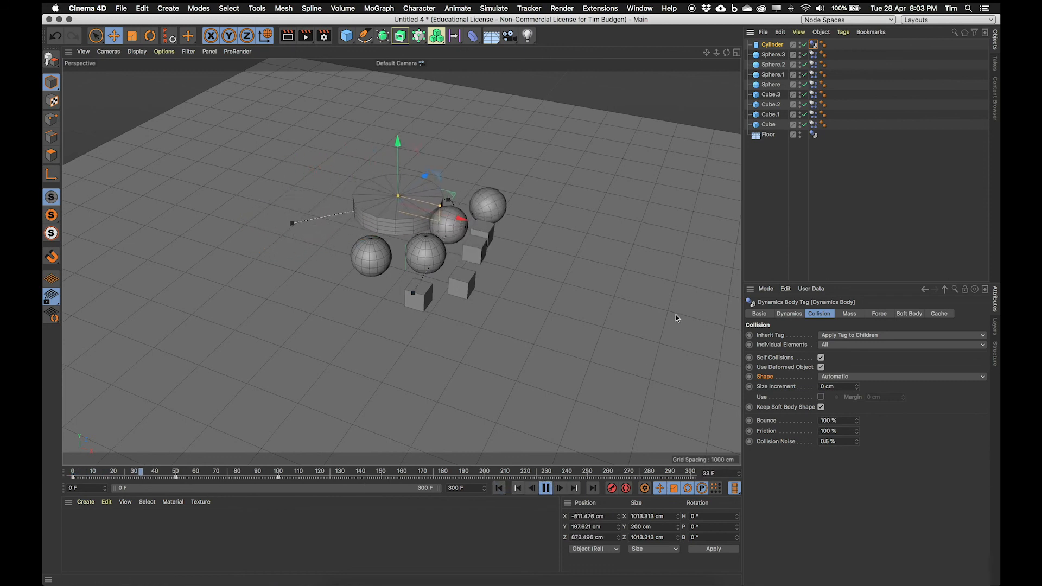